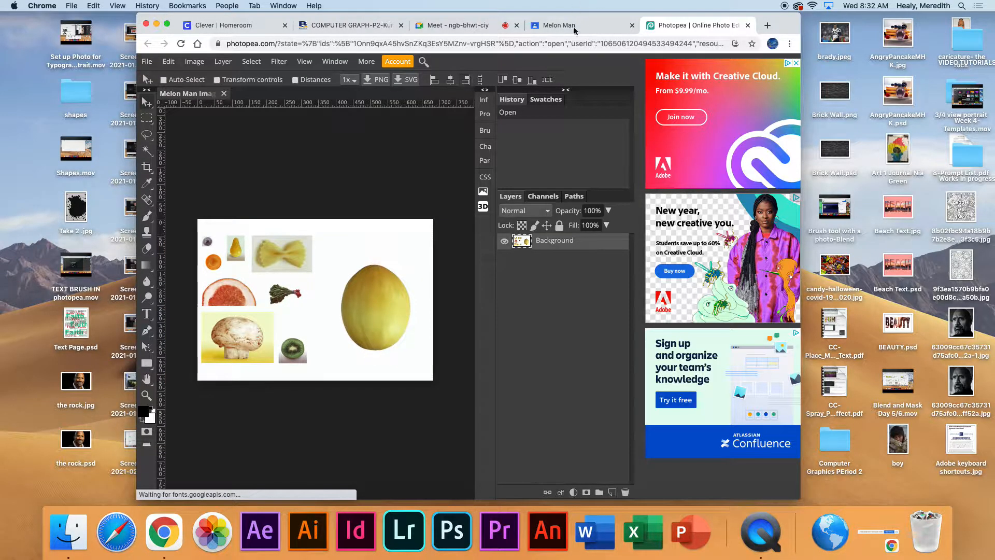
# - Enlarge the browser window across the screen and fit the whole Melon Man image in the workspace
pyautogui.doubleClick(801, 217)
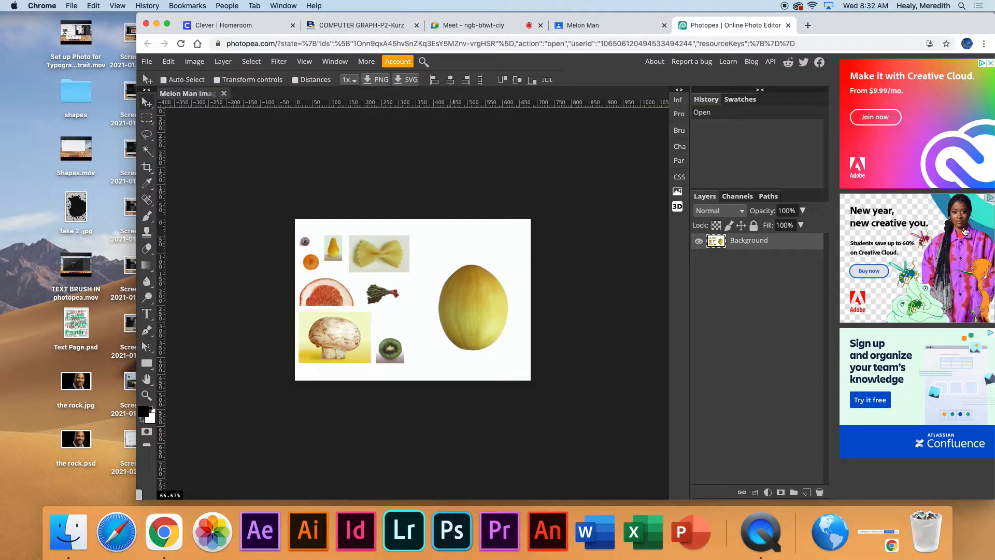
pyautogui.click(147, 395)
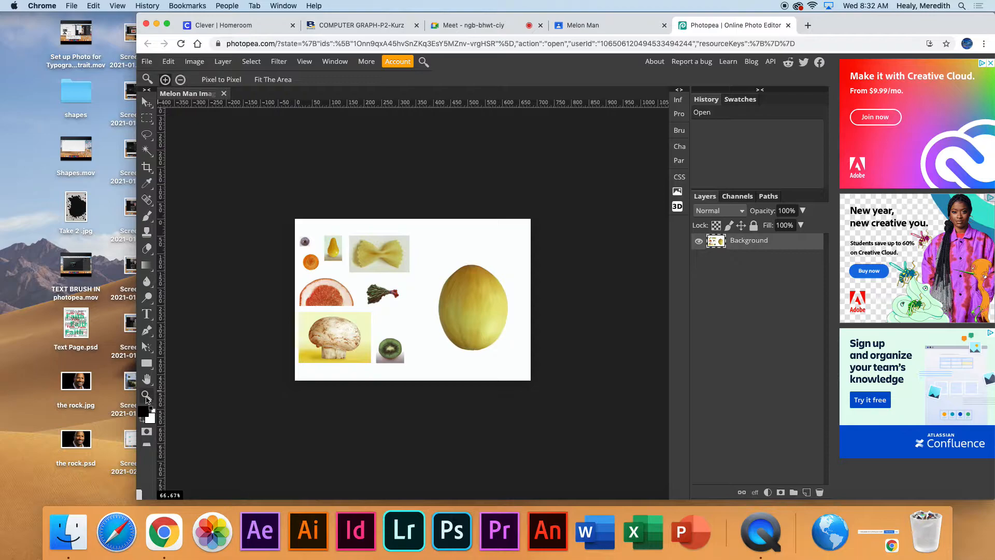
pyautogui.click(341, 350)
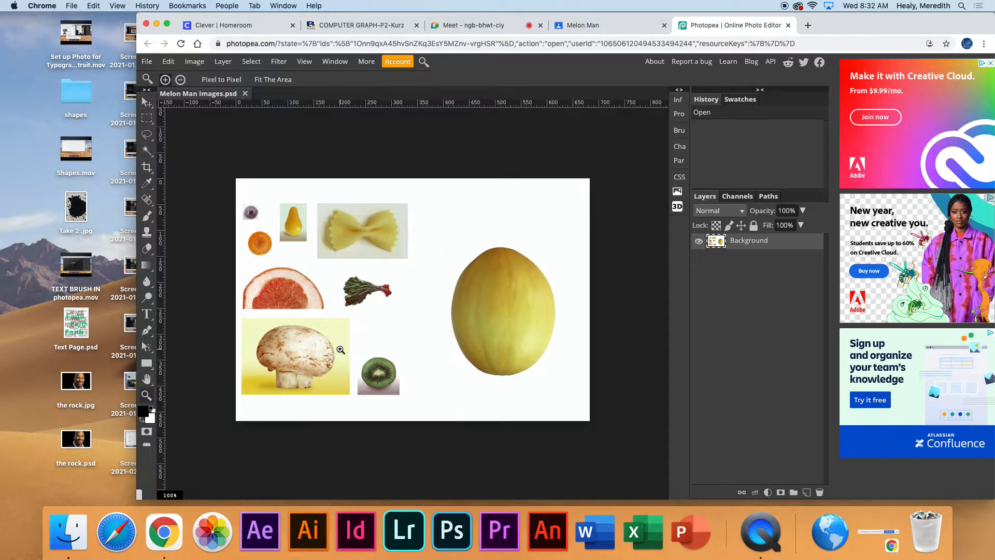
pyautogui.click(341, 350)
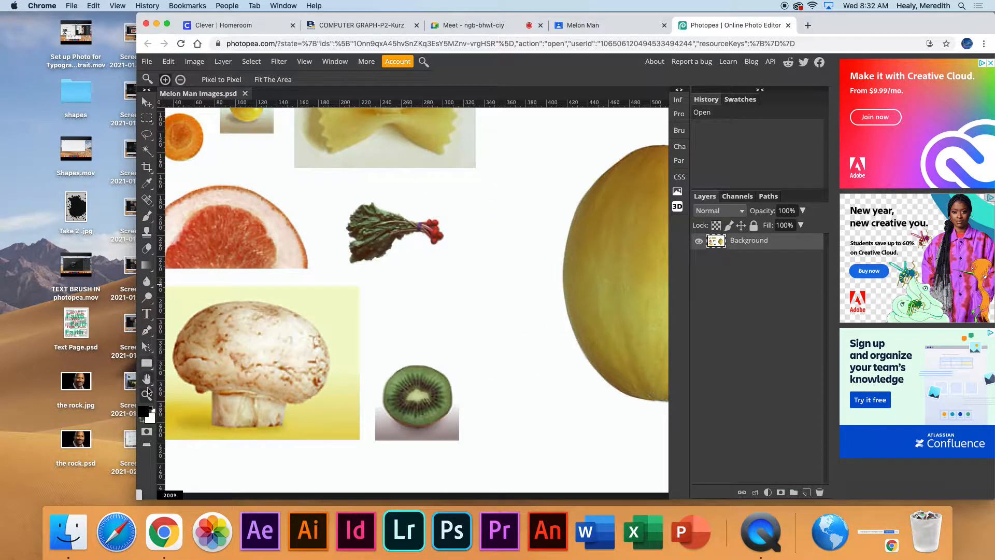
pyautogui.click(279, 81)
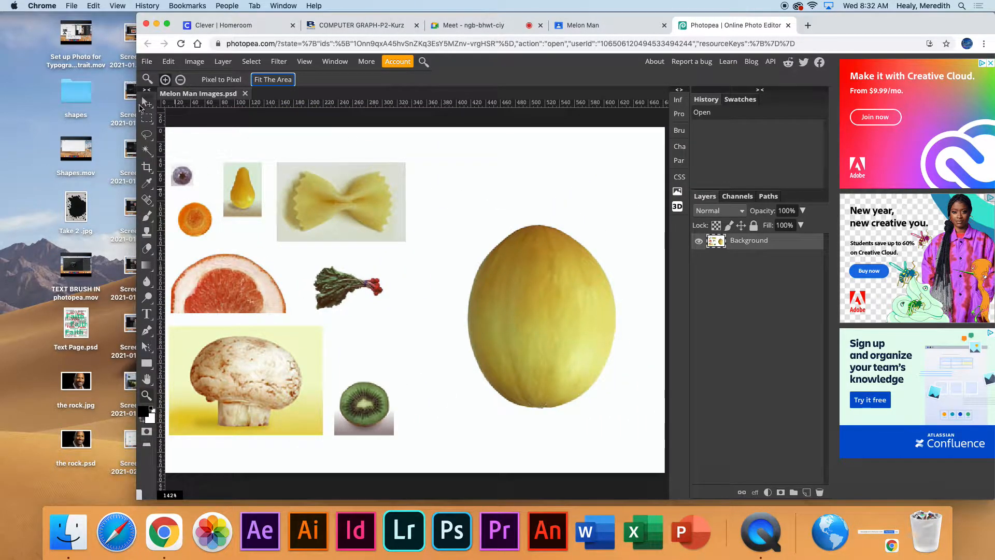
pyautogui.moveTo(138, 83); pyautogui.dragTo(10, 102)
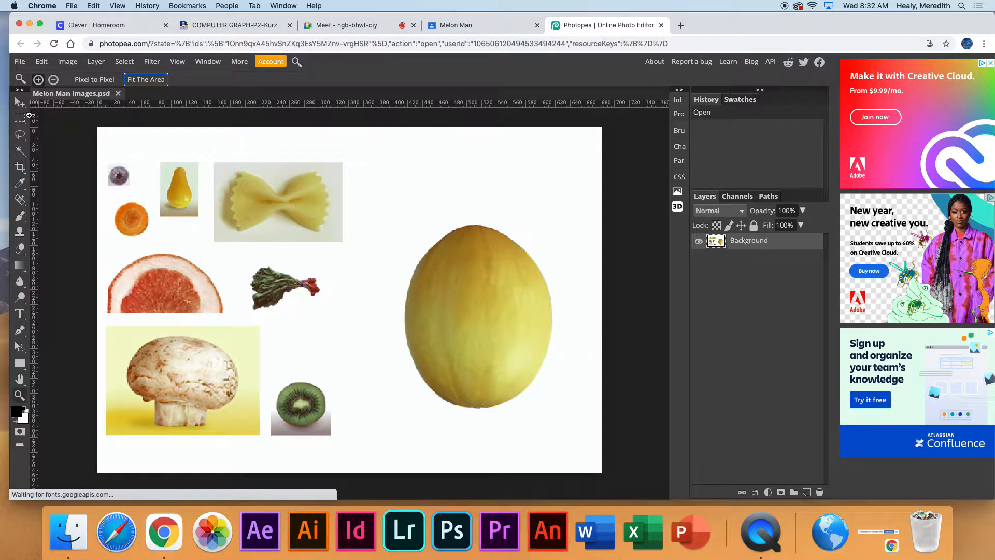
pyautogui.rightClick(20, 118)
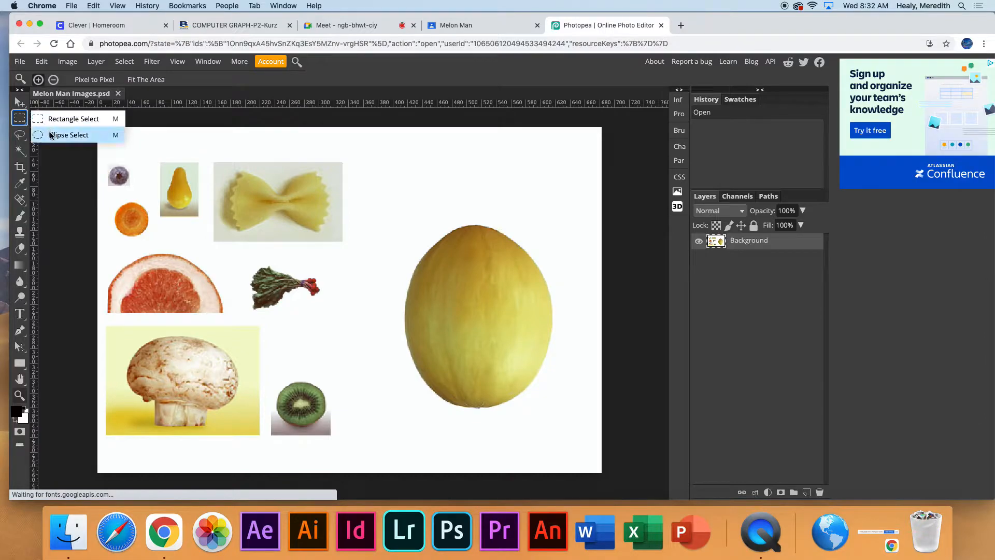
pyautogui.click(20, 135)
pyautogui.rightClick(20, 134)
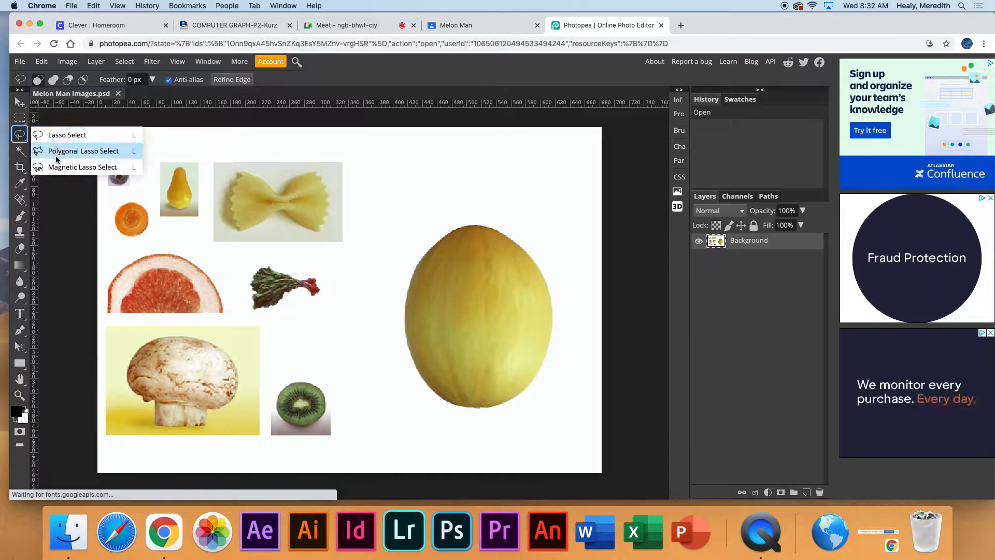
pyautogui.rightClick(20, 150)
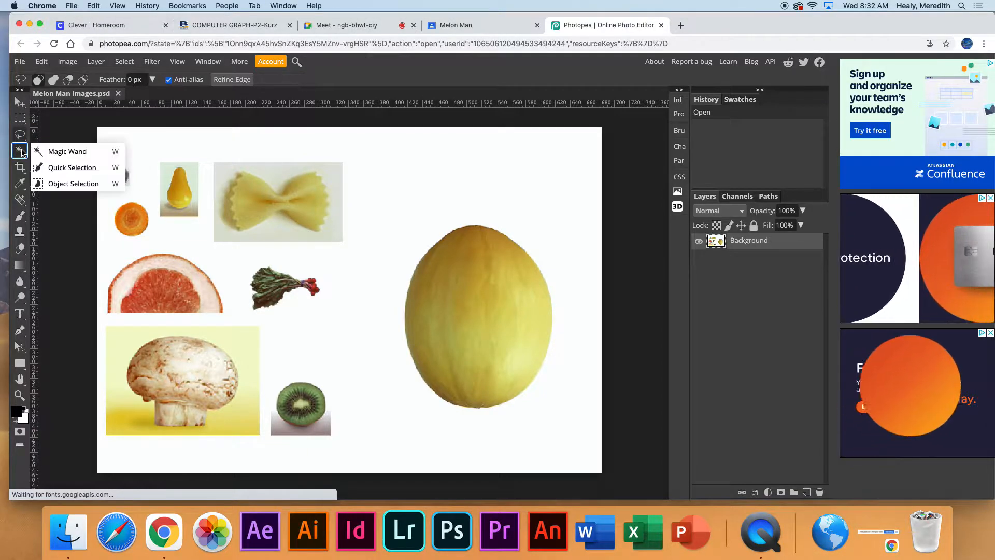
pyautogui.click(64, 167)
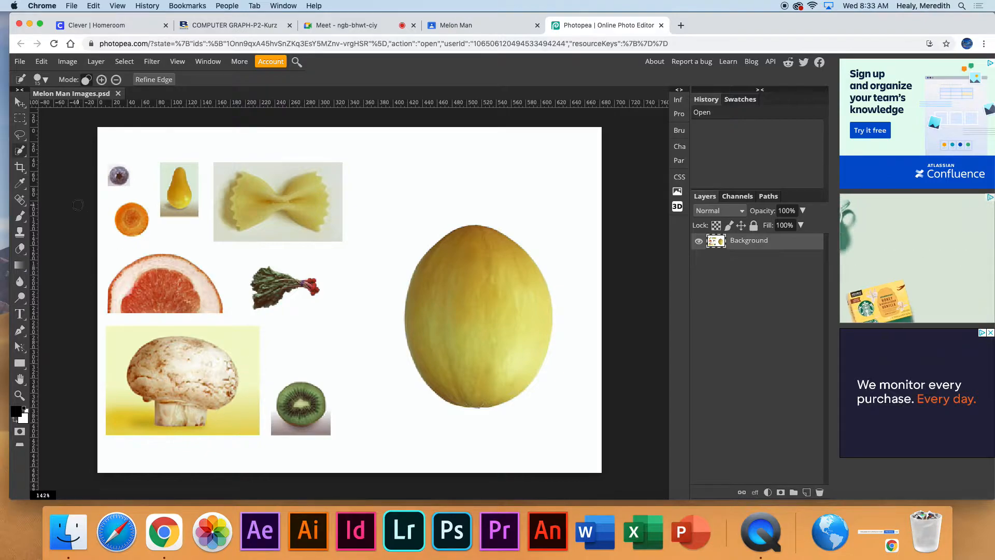
# - Copy an elliptical selection of the kiwi's center to a new layer and place it on the melon as the left eye
pyautogui.rightClick(20, 118)
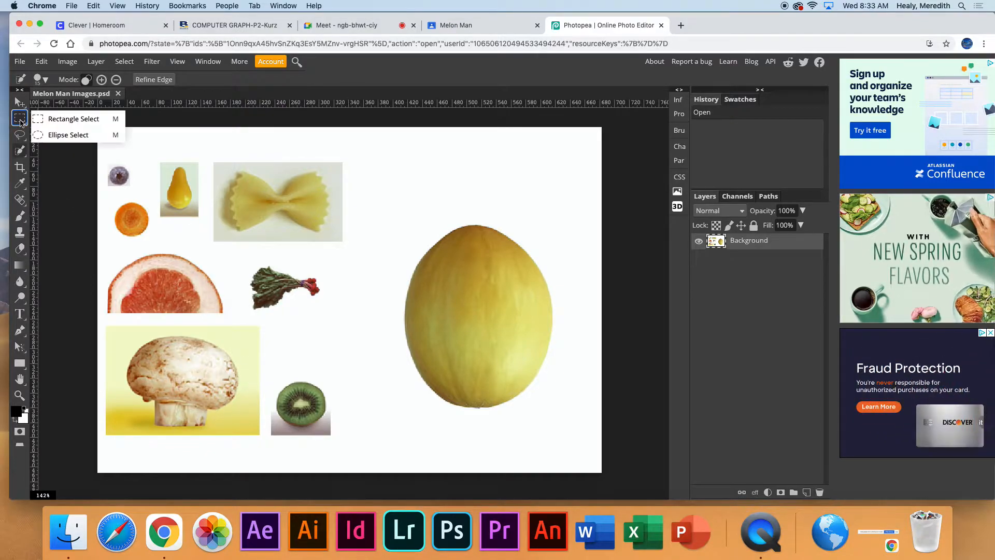
pyautogui.click(50, 136)
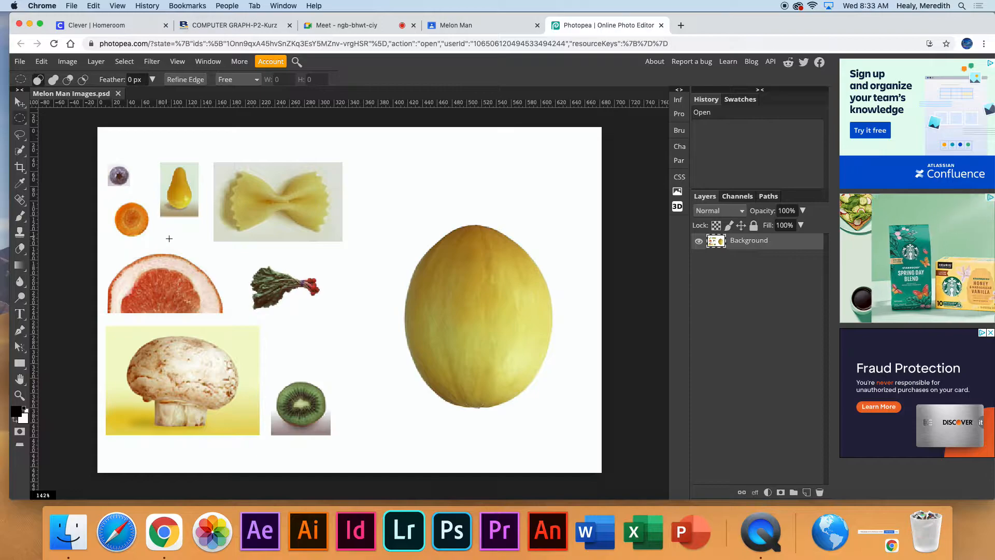
pyautogui.moveTo(287, 390); pyautogui.dragTo(316, 414)
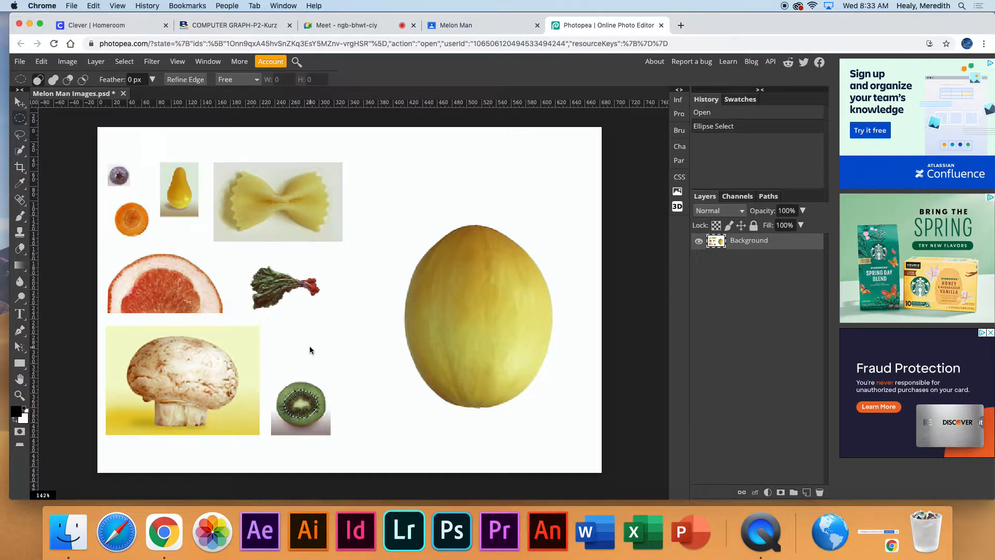
pyautogui.hotkey('ctrl', 'j')
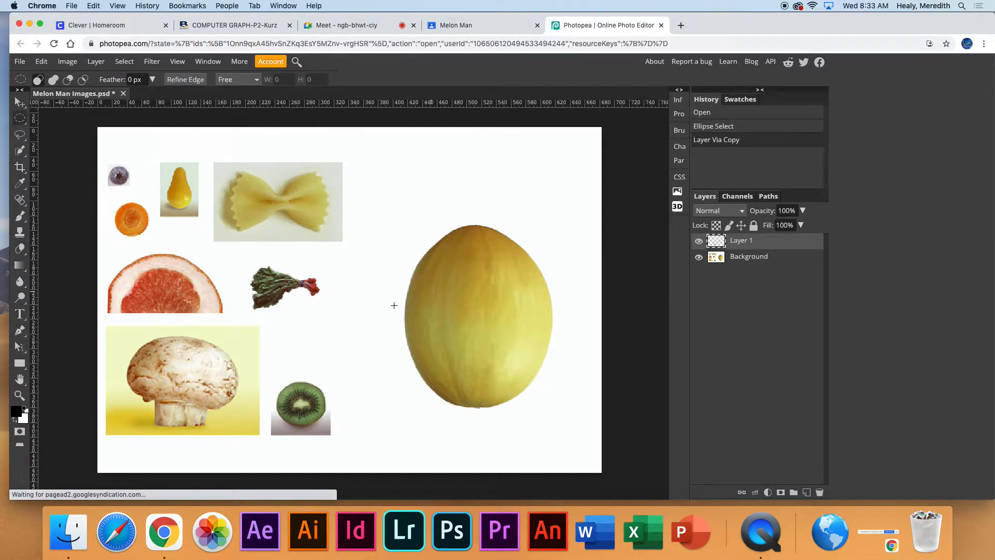
pyautogui.press('v')
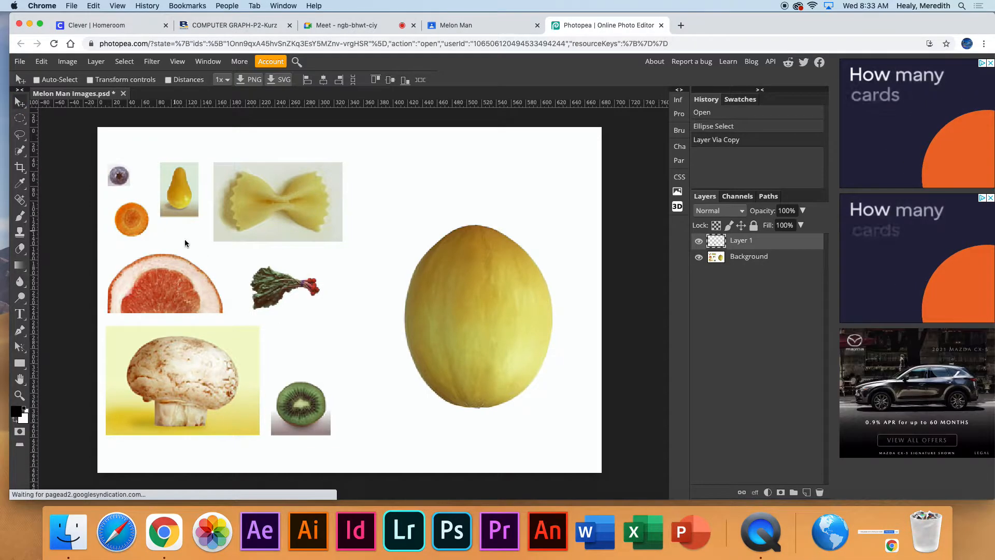
pyautogui.moveTo(302, 408); pyautogui.dragTo(449, 302)
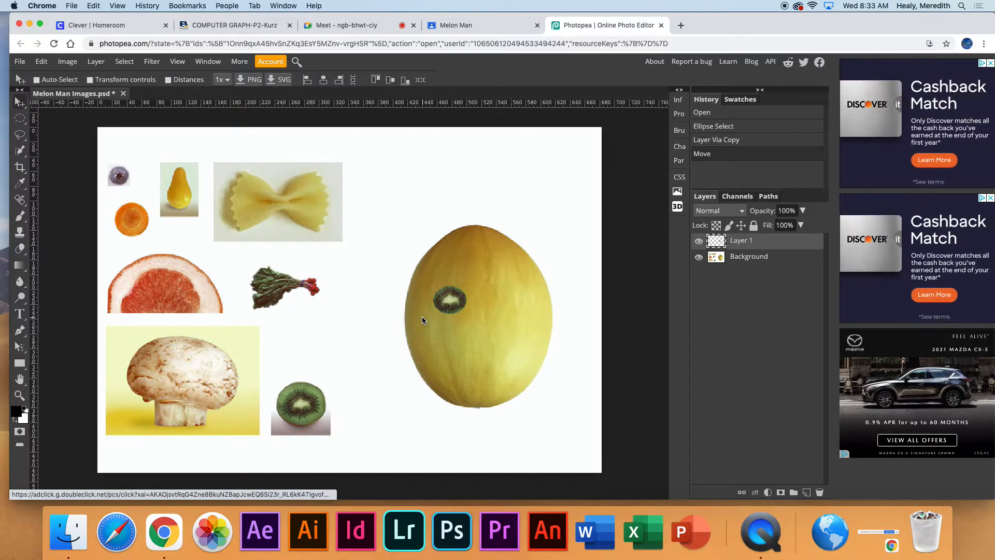
# - Duplicate the kiwi eye layer and place the copy level with the first as the melon's right eye
pyautogui.press('super')
pyautogui.press('super+j')
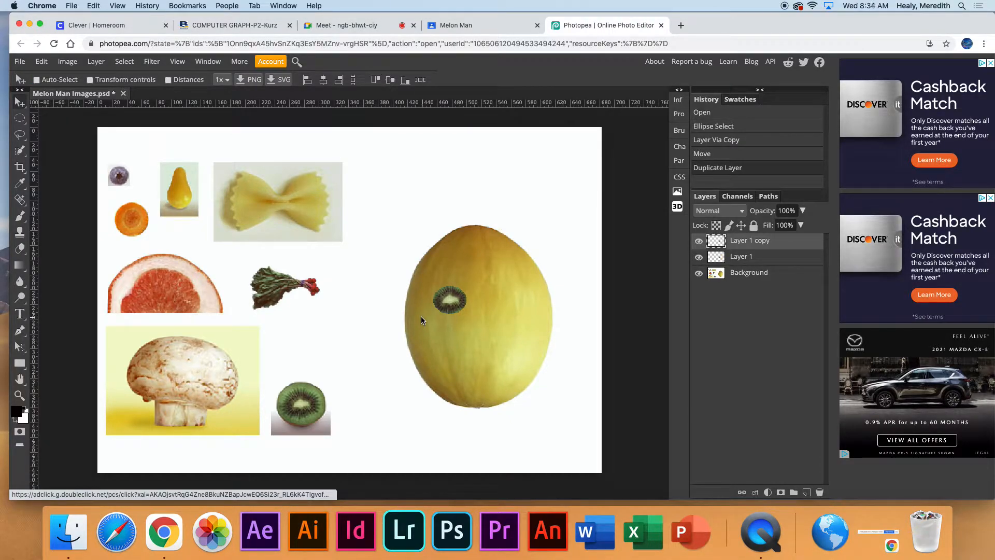
pyautogui.moveTo(452, 300); pyautogui.dragTo(503, 300)
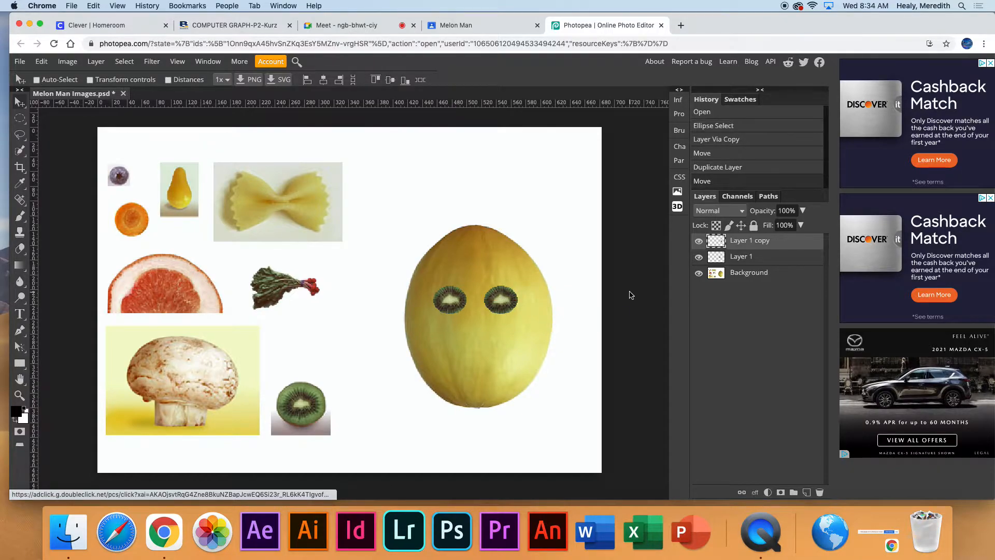
# - Rename the original kiwi layer "eye" and its duplicate "eye2"
pyautogui.doubleClick(742, 256)
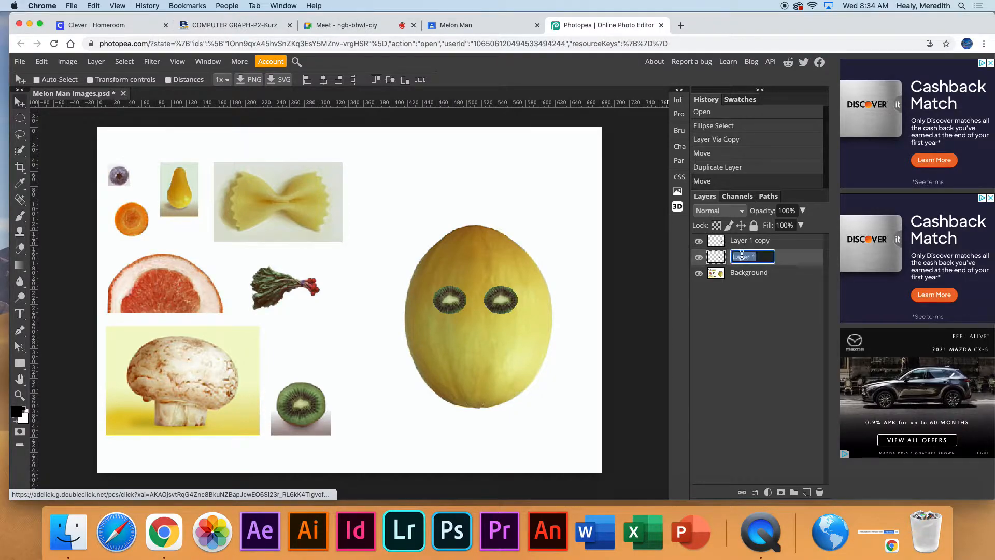
pyautogui.write('ey')
pyautogui.doubleClick(746, 242)
pyautogui.write('e2')
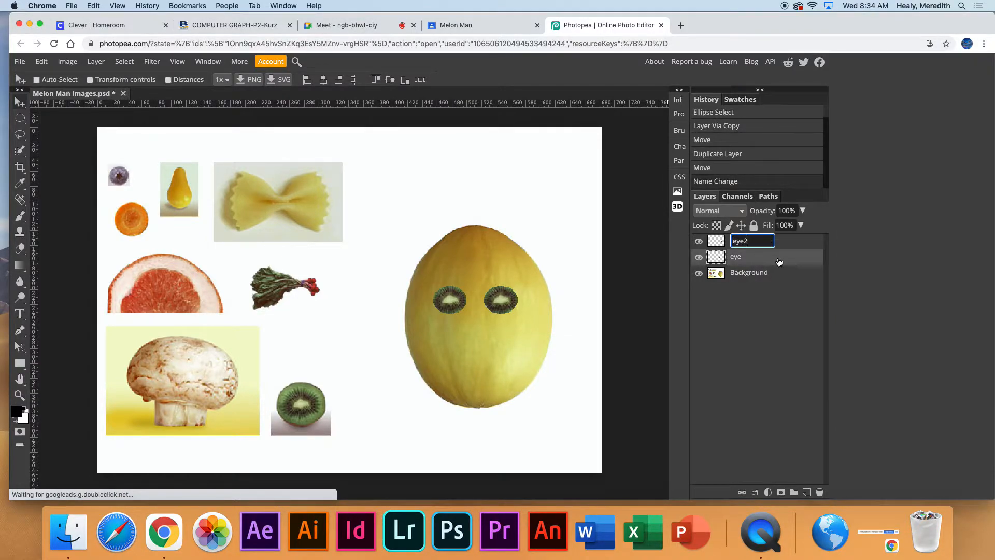
pyautogui.press('Return')
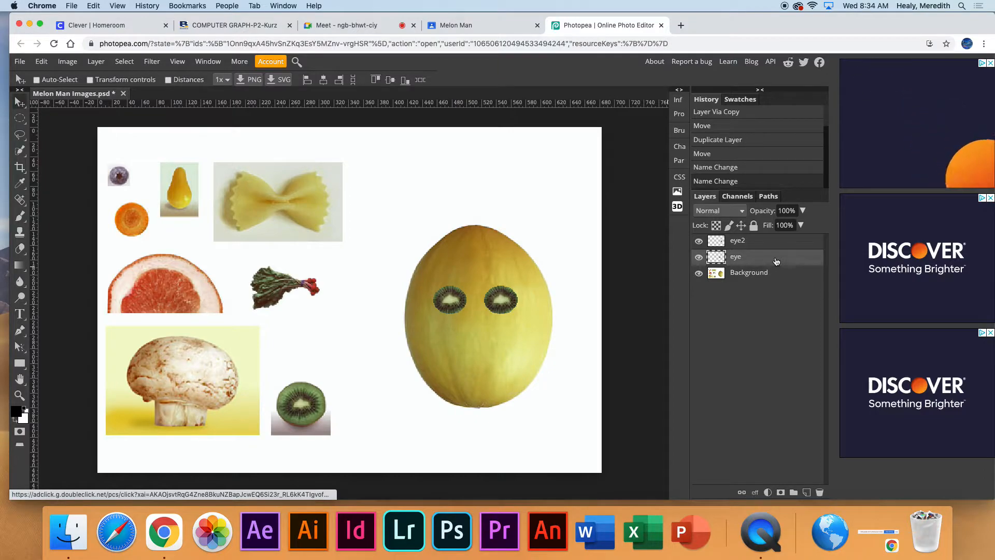
# - Merge the eye and eye2 layers into a single layer
pyautogui.click(776, 243)
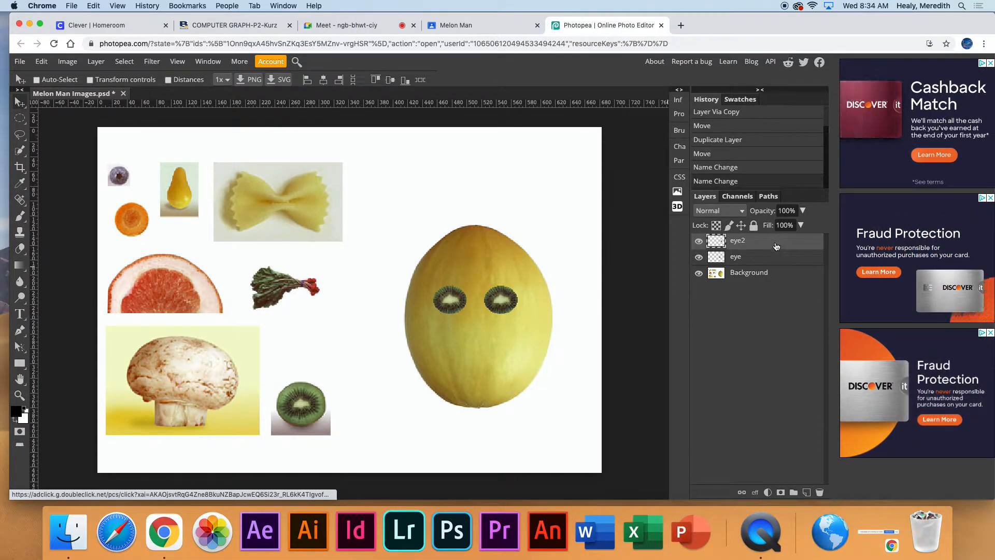
pyautogui.keyDown('shift'); pyautogui.click(773, 259); pyautogui.keyUp('shift')
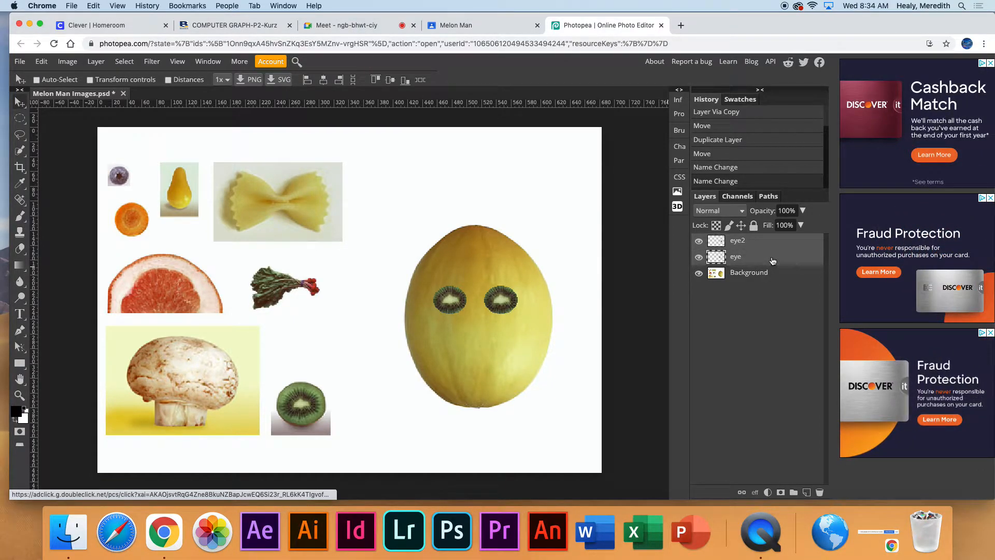
pyautogui.click(96, 62)
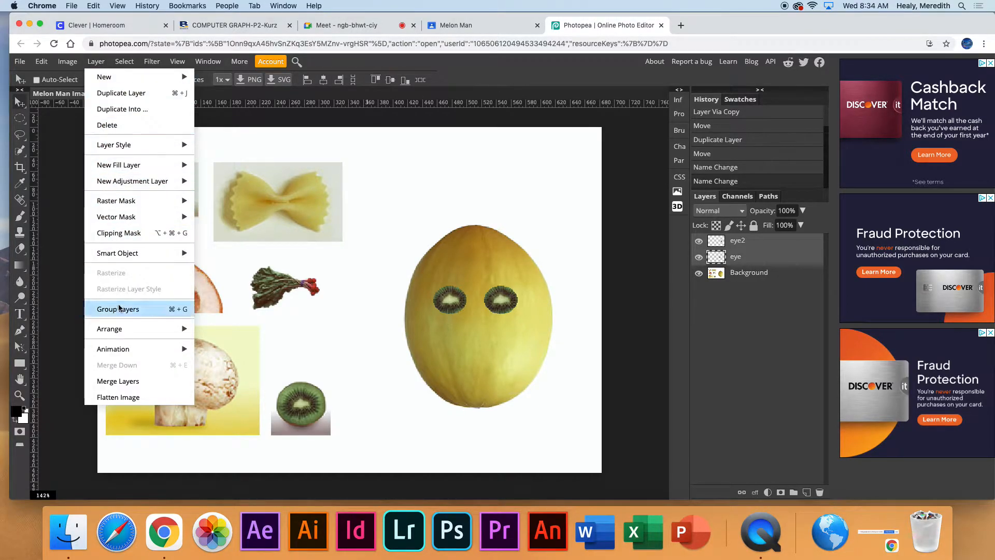
pyautogui.click(124, 381)
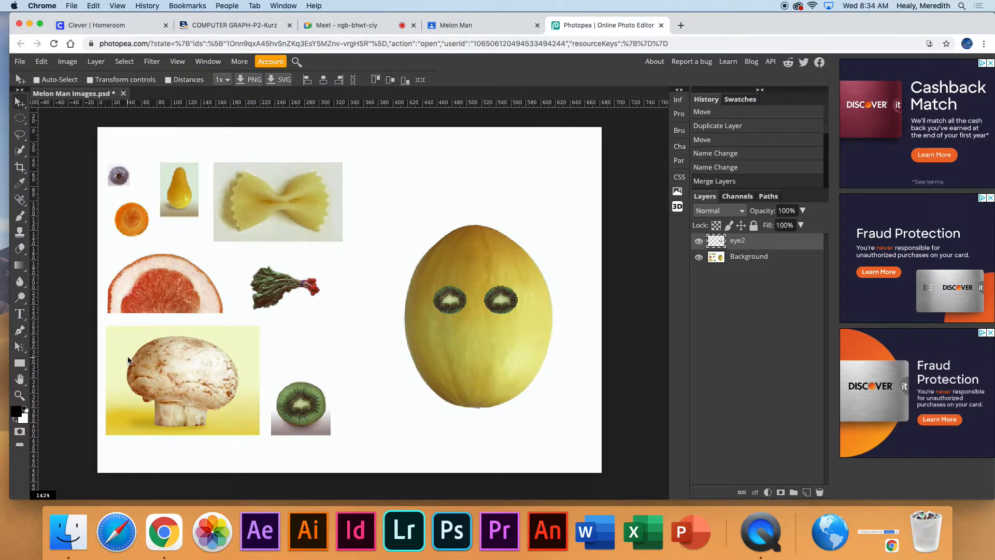
# - Shift the merged kiwi eyes slightly to the right on the melon and make the Background layer active
pyautogui.moveTo(435, 296)
pyautogui.mouseDown()
pyautogui.moveTo(366, 256)
pyautogui.moveTo(440, 299)
pyautogui.mouseUp()
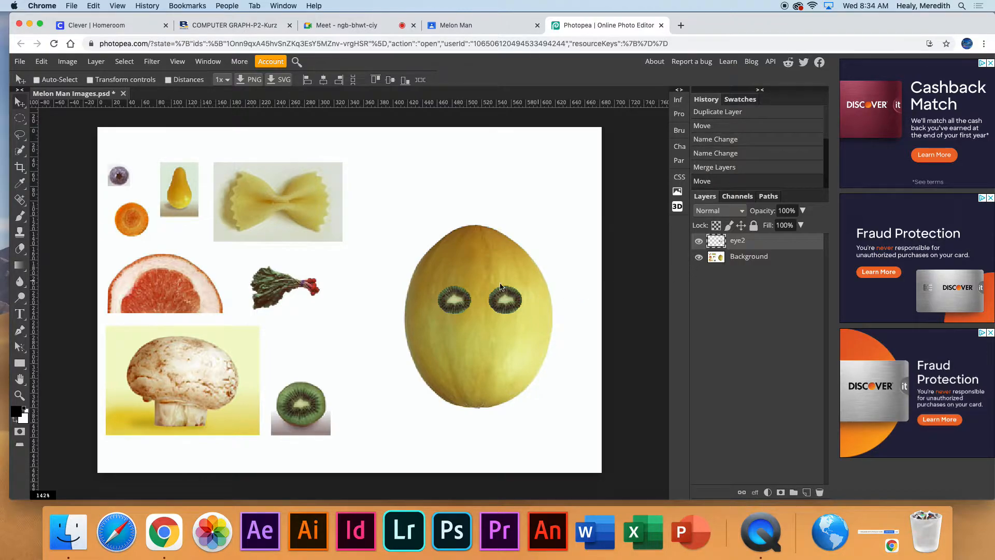
pyautogui.click(753, 259)
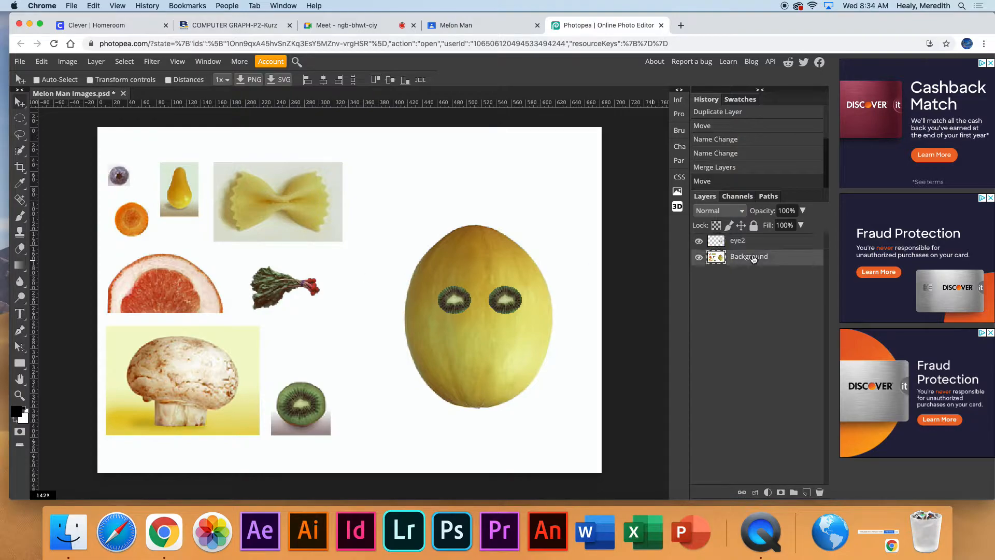
pyautogui.click(19, 118)
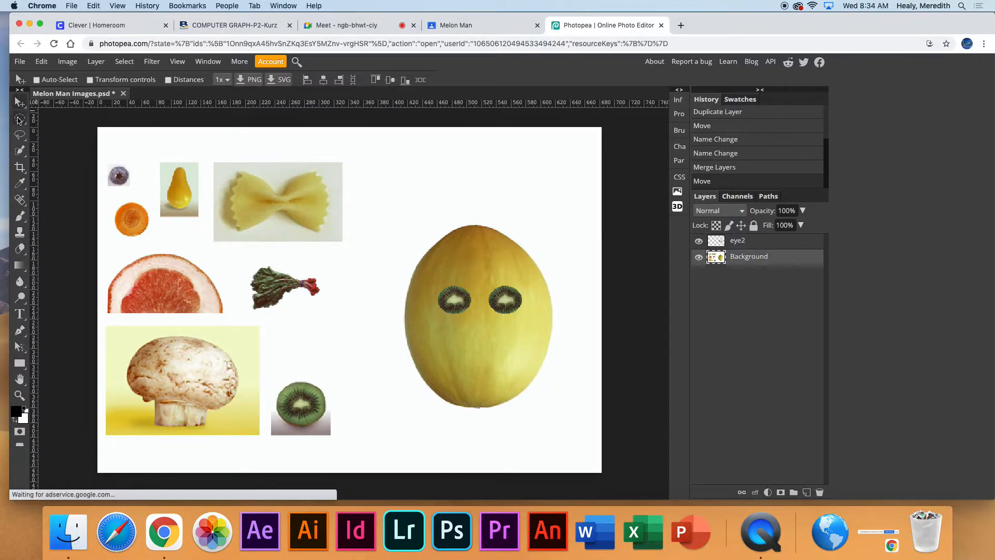
pyautogui.moveTo(257, 275)
pyautogui.mouseDown()
pyautogui.moveTo(303, 285)
pyautogui.moveTo(259, 272)
pyautogui.mouseUp()
pyautogui.hotkey('ctrl', 'z')
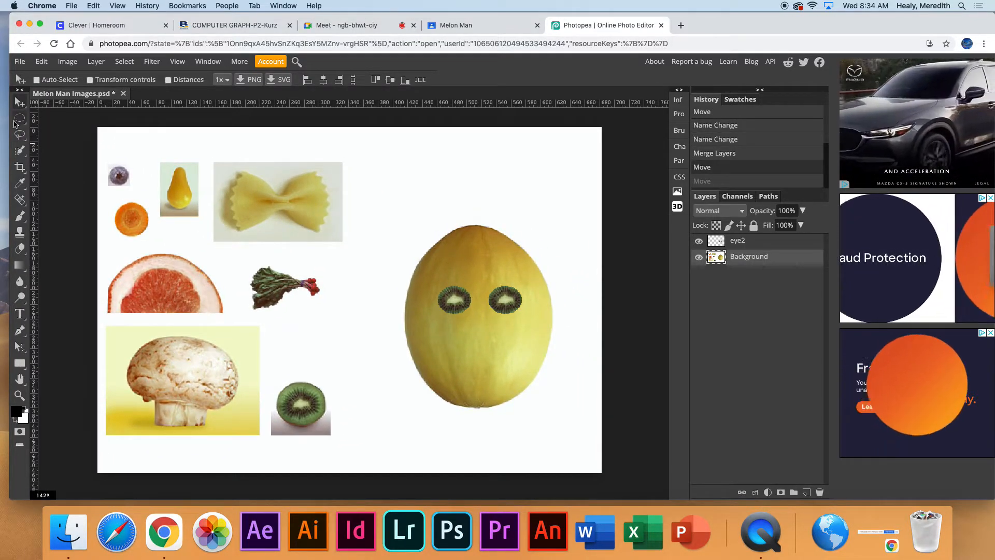
pyautogui.moveTo(271, 280); pyautogui.dragTo(303, 294)
pyautogui.click(325, 287)
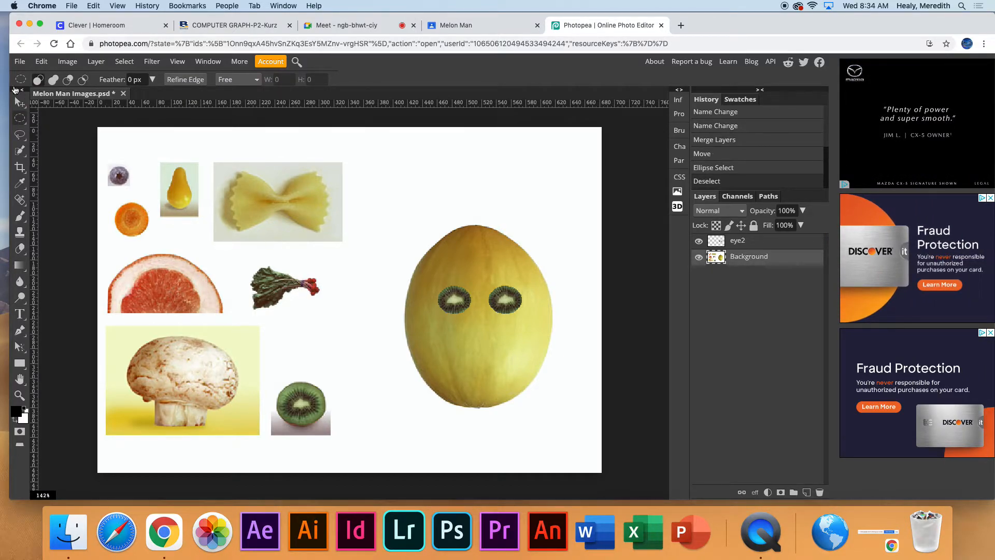
pyautogui.click(21, 135)
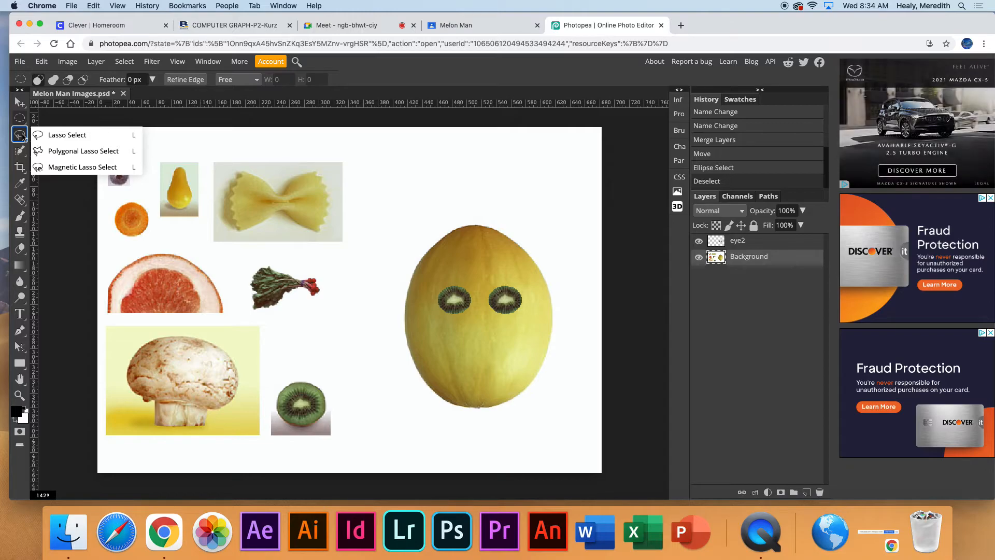
pyautogui.click(266, 271)
pyautogui.click(272, 270)
pyautogui.click(282, 273)
pyautogui.click(304, 281)
pyautogui.click(299, 278)
pyautogui.click(20, 134)
# - Select the red-stemmed leafy vegetable on the Background layer with Quick Selection and switch to the Move tool
pyautogui.click(20, 151)
pyautogui.rightClick(22, 150)
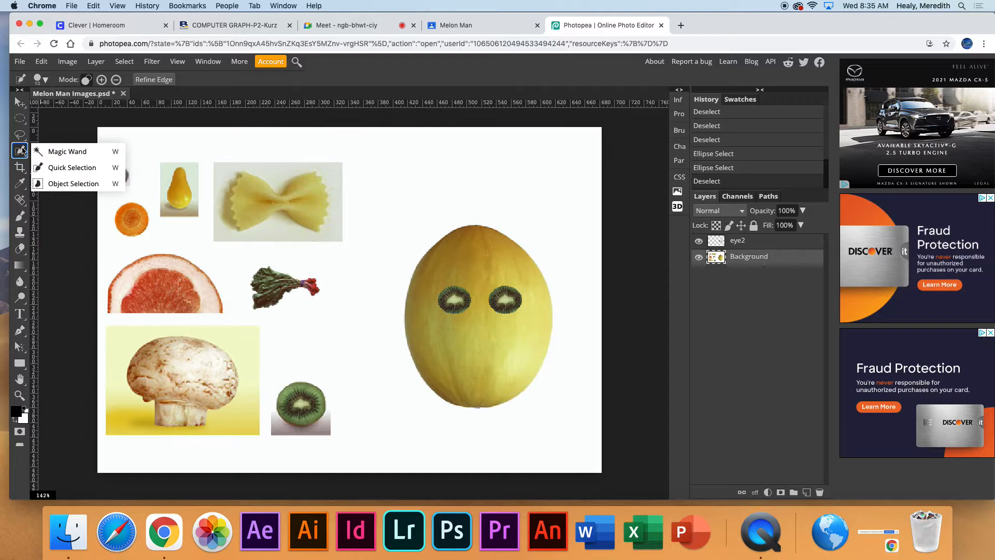
pyautogui.click(67, 167)
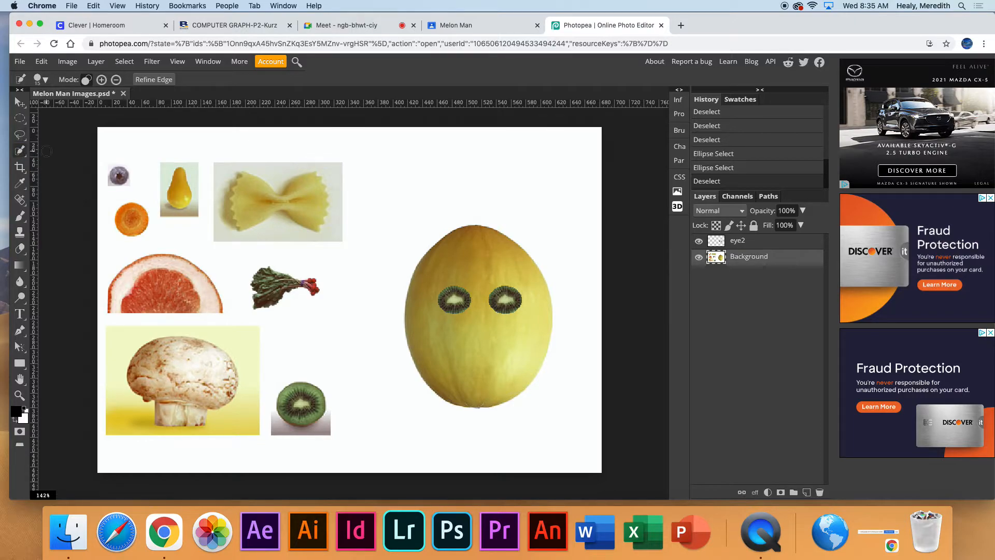
pyautogui.click(271, 286)
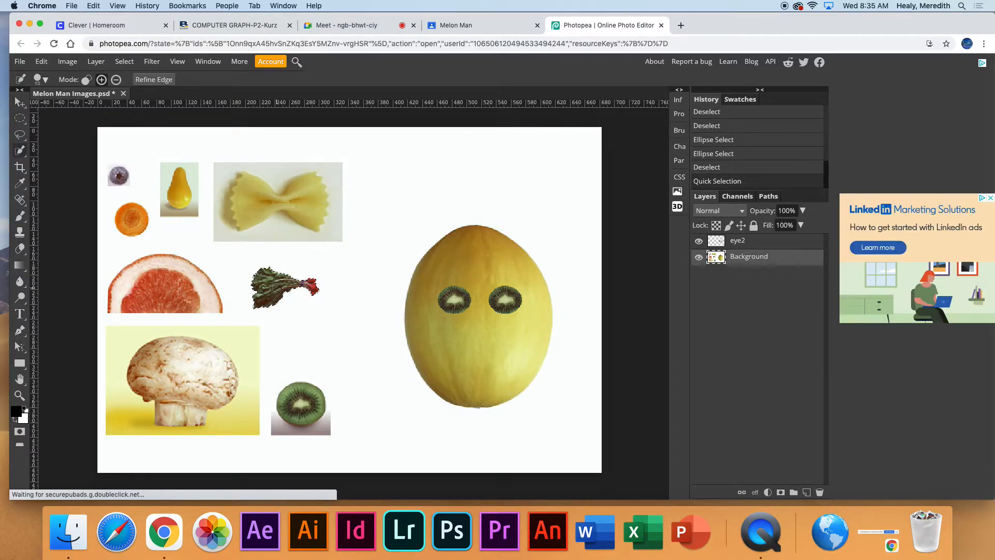
pyautogui.press('v')
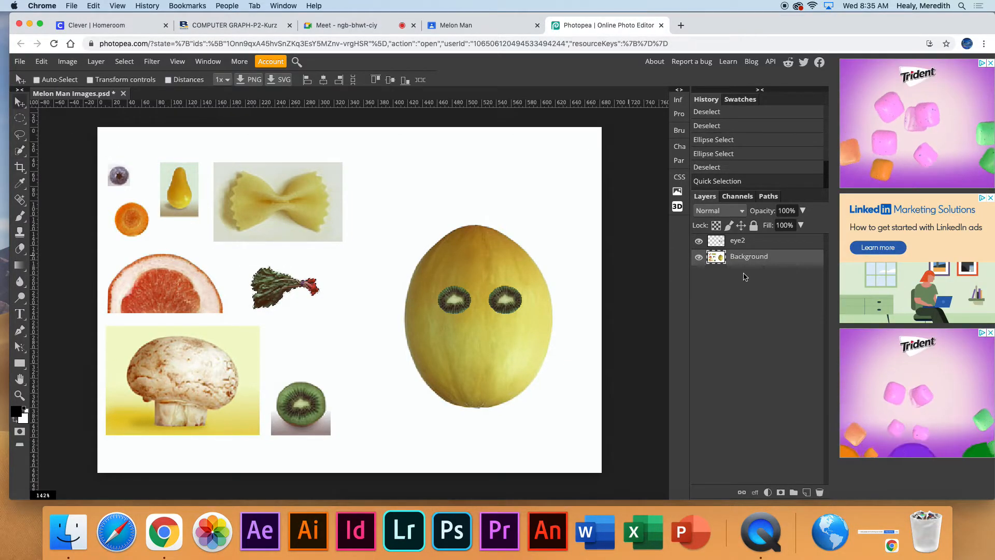
# - Move the selected leafy vegetable above the melon, copy it to a new layer and duplicate it into a column of four
pyautogui.moveTo(287, 282); pyautogui.dragTo(404, 163)
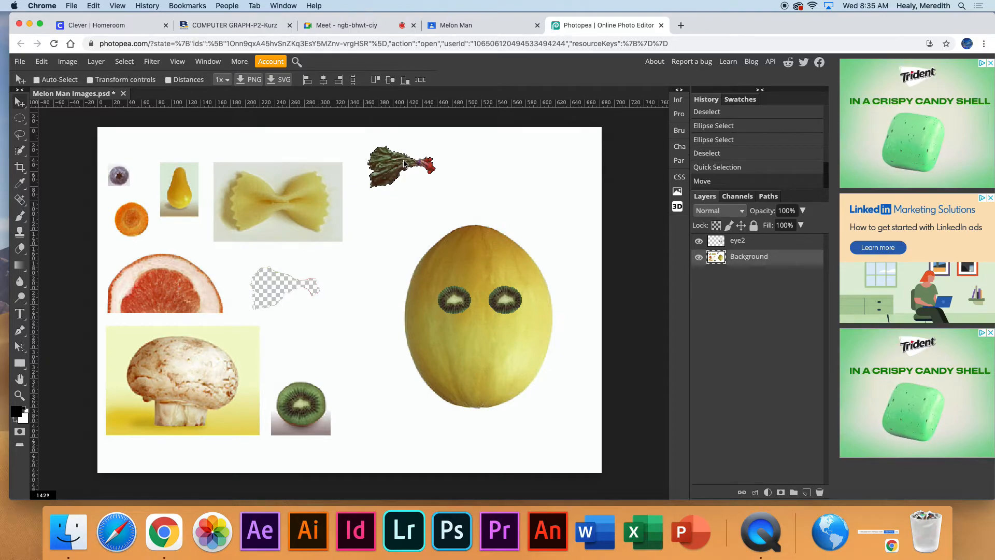
pyautogui.press('super+j')
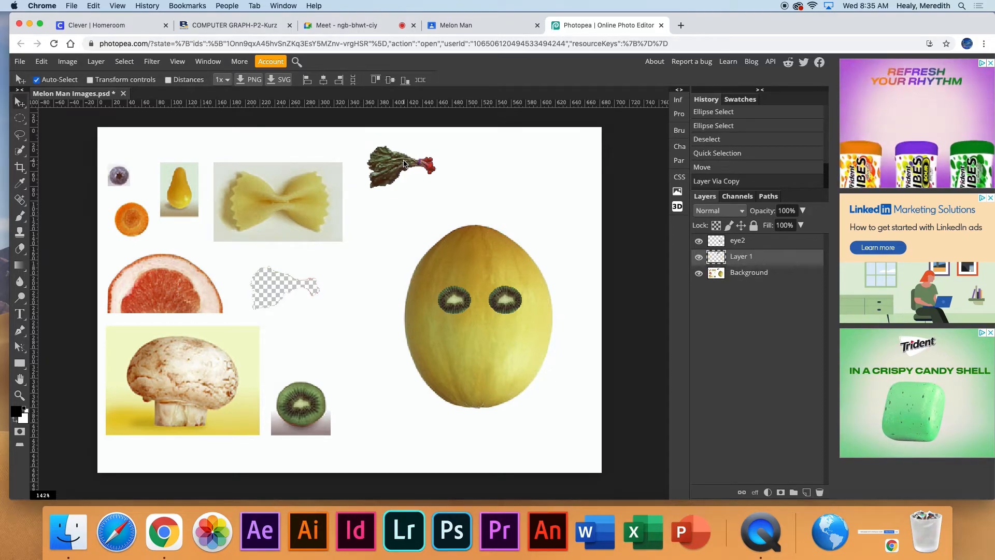
pyautogui.moveTo(403, 166); pyautogui.dragTo(400, 195)
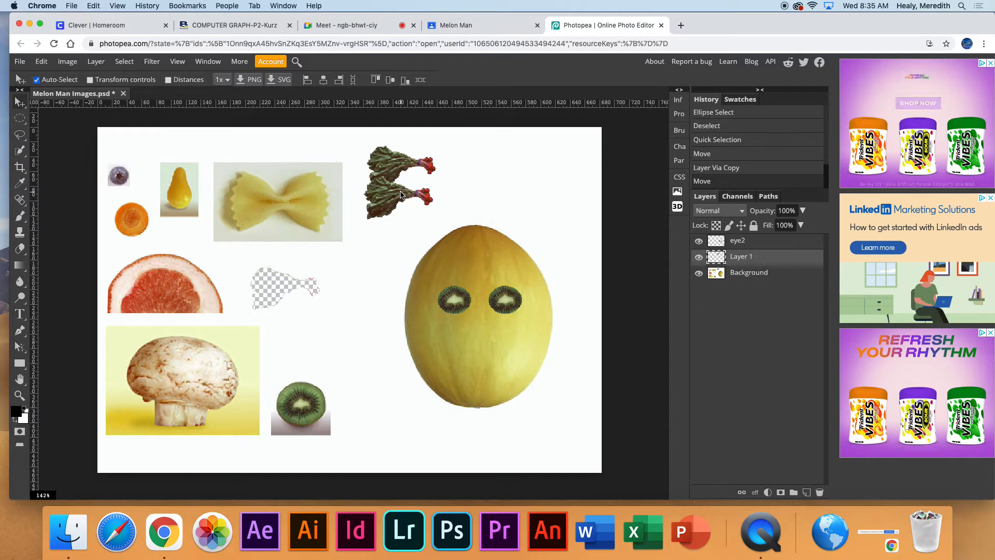
pyautogui.moveTo(398, 252)
pyautogui.mouseDown()
pyautogui.moveTo(398, 229)
pyautogui.moveTo(387, 265)
pyautogui.mouseUp()
pyautogui.hotkey('ctrl', 'j')
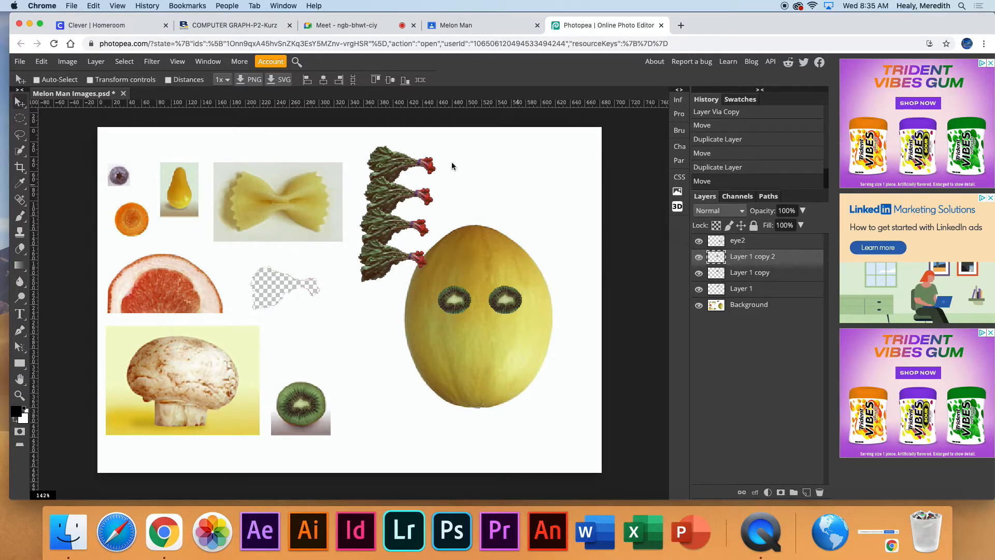
# - Spread the leafy copies on Layer 1, Layer 1 copy and Layer 1 copy 2 around the top and sides of the melon
pyautogui.click(755, 272)
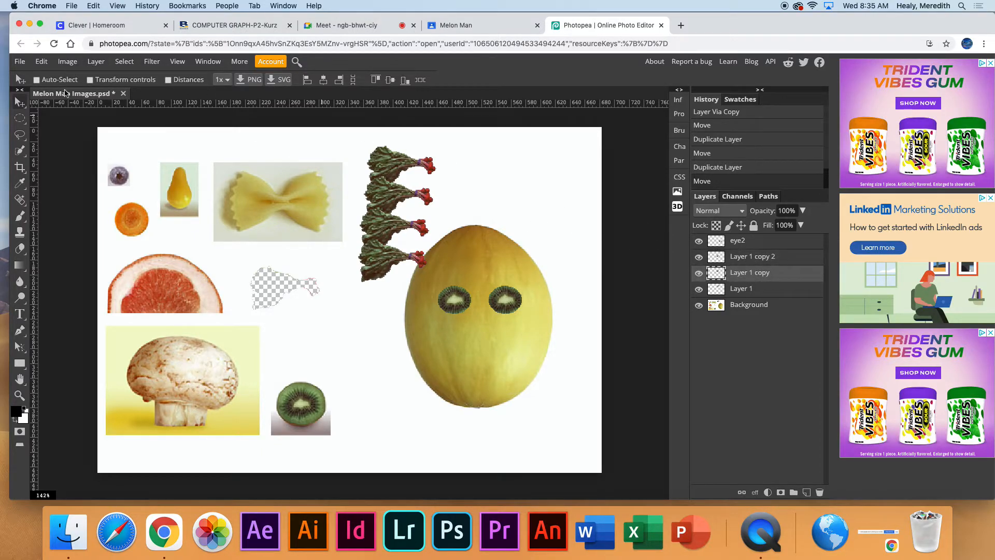
pyautogui.moveTo(402, 181); pyautogui.dragTo(532, 189)
pyautogui.click(779, 296)
pyautogui.moveTo(384, 265); pyautogui.dragTo(422, 268)
pyautogui.moveTo(434, 197); pyautogui.dragTo(498, 164)
pyautogui.click(785, 261)
pyautogui.moveTo(394, 205); pyautogui.dragTo(400, 211)
pyautogui.click(754, 273)
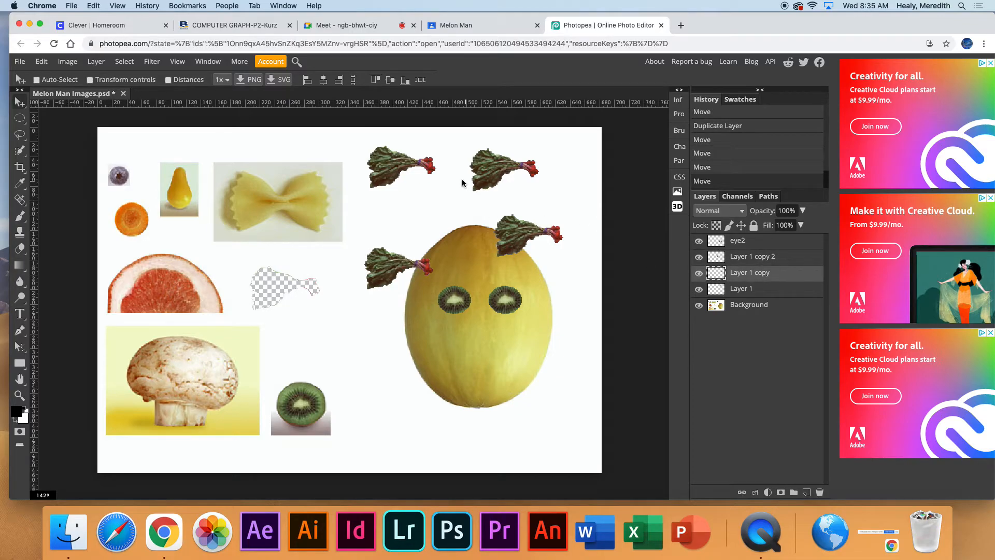
pyautogui.moveTo(528, 231); pyautogui.dragTo(533, 234)
# - Make the eye2 layer active and shift the kiwi eyes slightly down and to the right on the melon
pyautogui.click(767, 289)
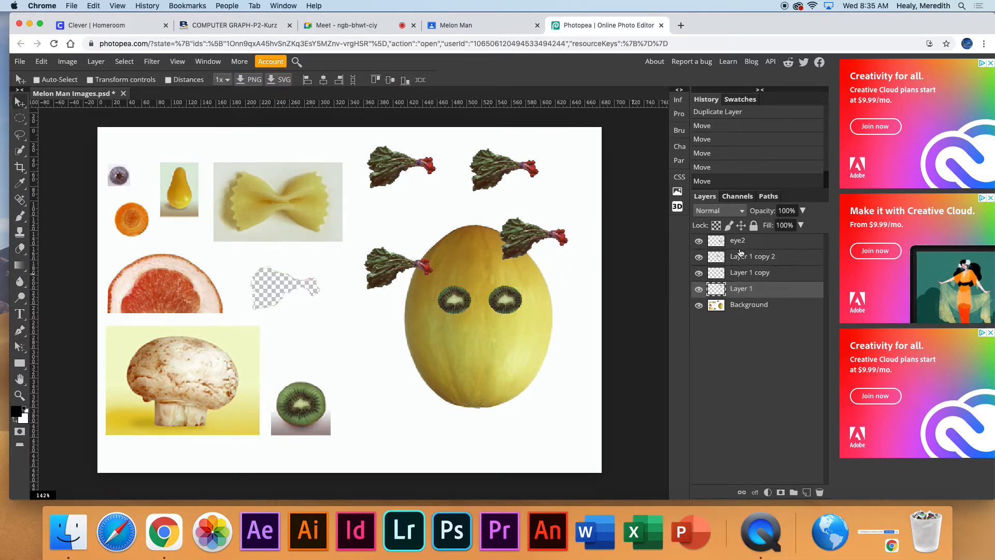
pyautogui.click(741, 244)
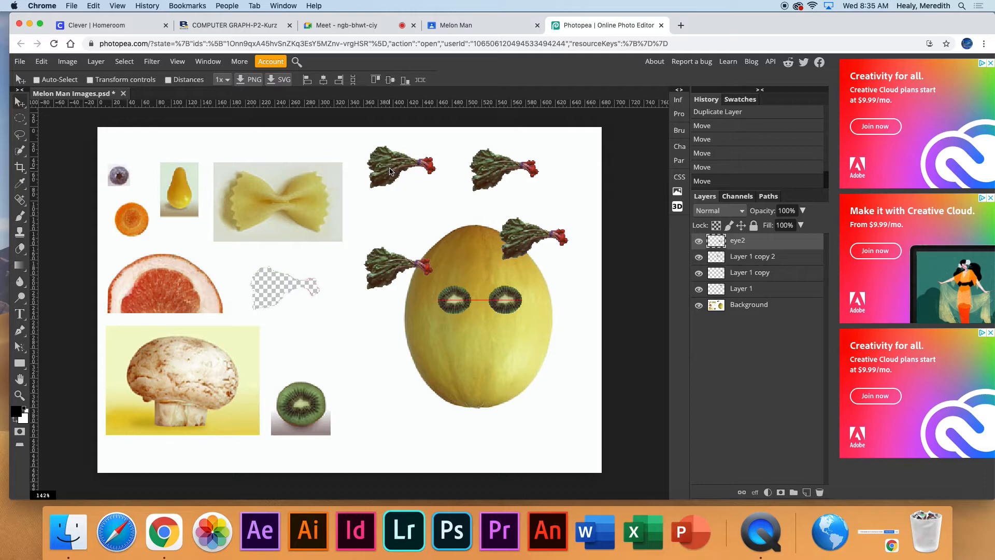
pyautogui.moveTo(383, 170); pyautogui.dragTo(391, 178)
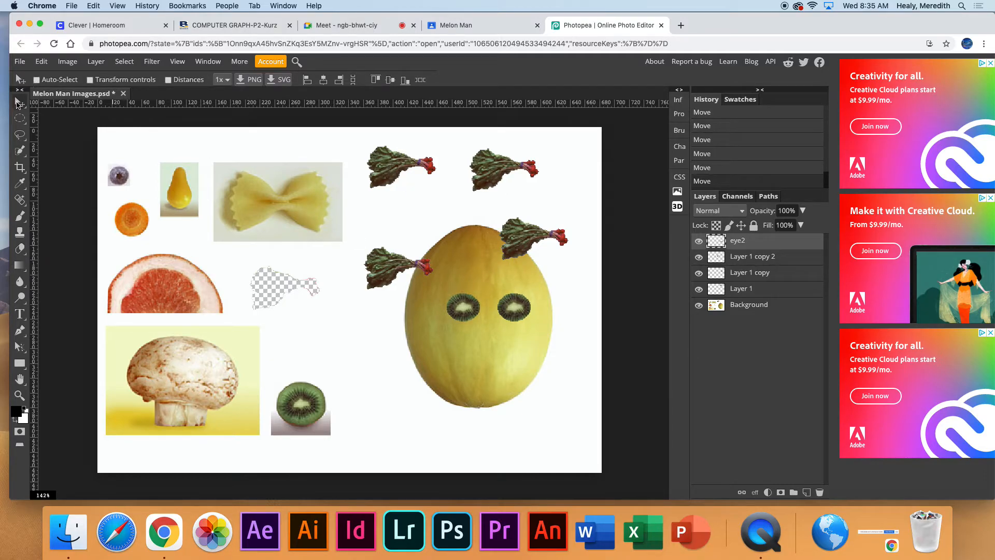
# - Reposition the Background, leafy copies and kiwi eyes using Auto-Select, and delete Layer 1
pyautogui.moveTo(392, 161)
pyautogui.mouseDown()
pyautogui.moveTo(392, 197)
pyautogui.moveTo(377, 150)
pyautogui.moveTo(398, 164)
pyautogui.mouseUp()
pyautogui.moveTo(517, 164); pyautogui.dragTo(452, 222)
pyautogui.moveTo(528, 236)
pyautogui.mouseDown()
pyautogui.moveTo(523, 262)
pyautogui.moveTo(531, 254)
pyautogui.mouseUp()
pyautogui.moveTo(391, 264); pyautogui.dragTo(419, 272)
pyautogui.moveTo(471, 316); pyautogui.dragTo(461, 307)
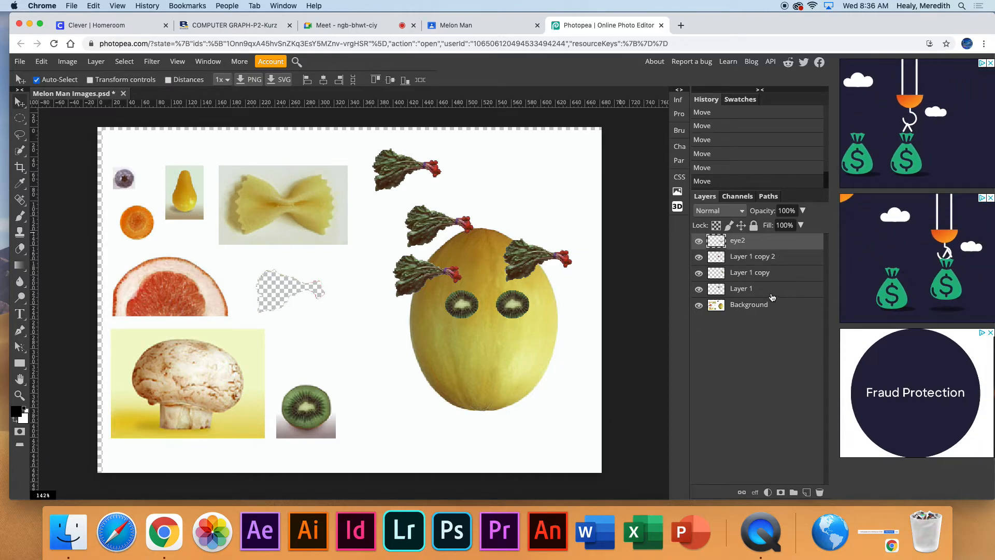
pyautogui.moveTo(771, 290); pyautogui.dragTo(820, 492)
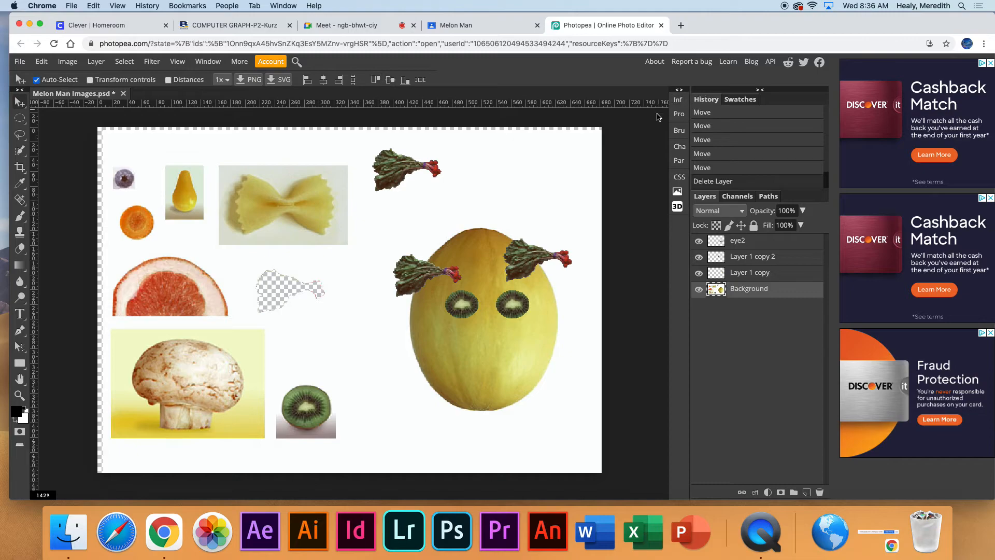
# - Step back through the document history to the Quick Selection state, undoing the layer deletion, moves and leafy vegetable copies
pyautogui.click(710, 171)
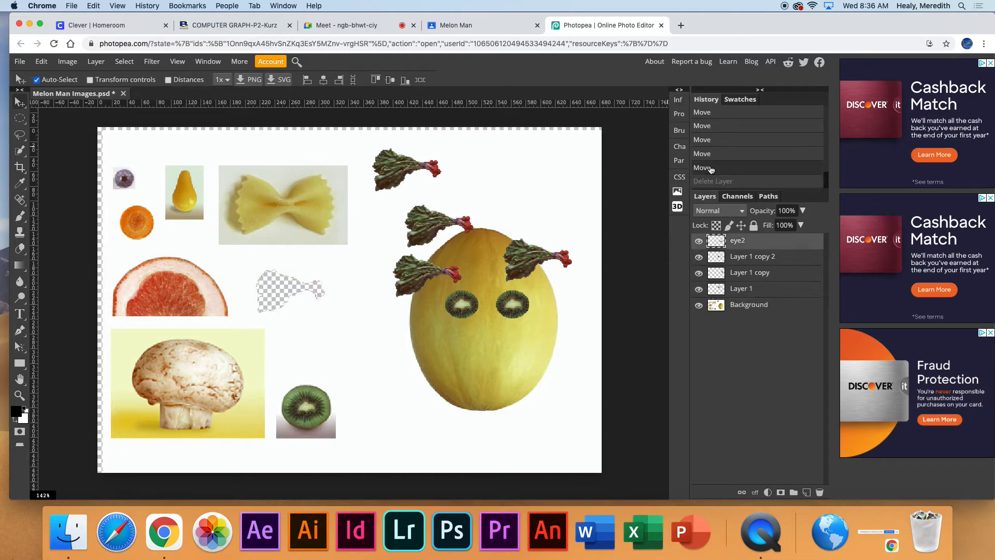
pyautogui.click(711, 156)
pyautogui.click(710, 141)
pyautogui.click(708, 129)
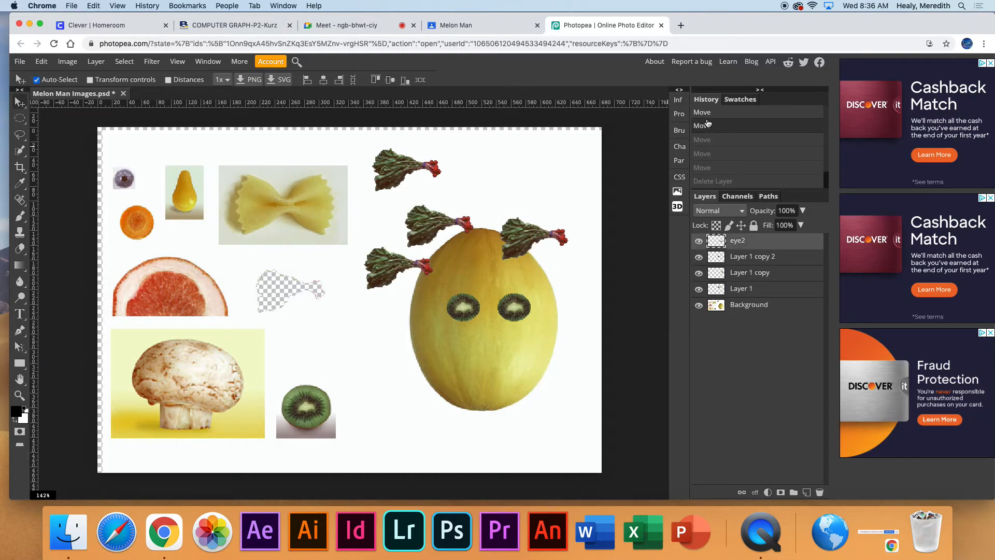
pyautogui.click(709, 115)
pyautogui.moveTo(828, 176); pyautogui.dragTo(828, 150)
pyautogui.click(785, 150)
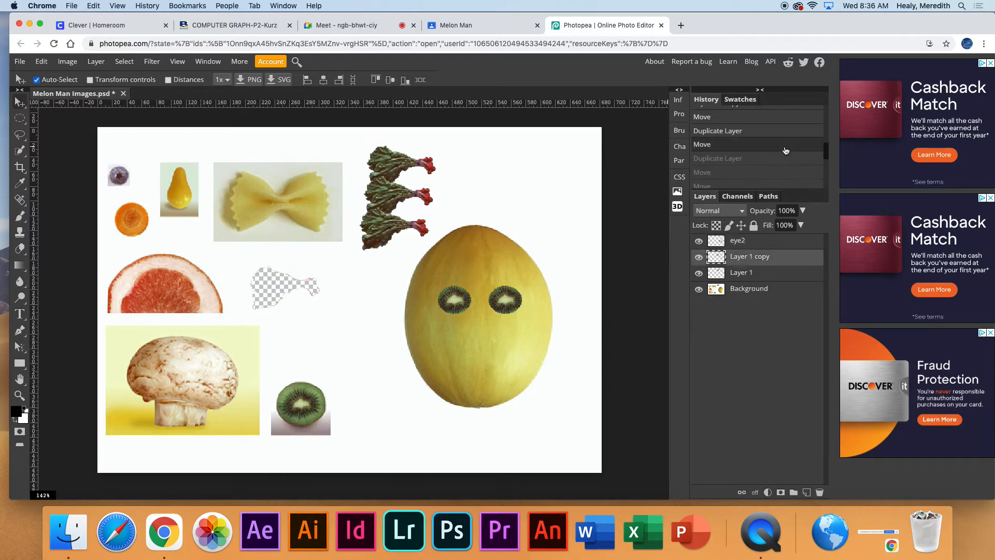
pyautogui.click(739, 131)
pyautogui.click(739, 118)
pyautogui.moveTo(827, 151); pyautogui.dragTo(827, 144)
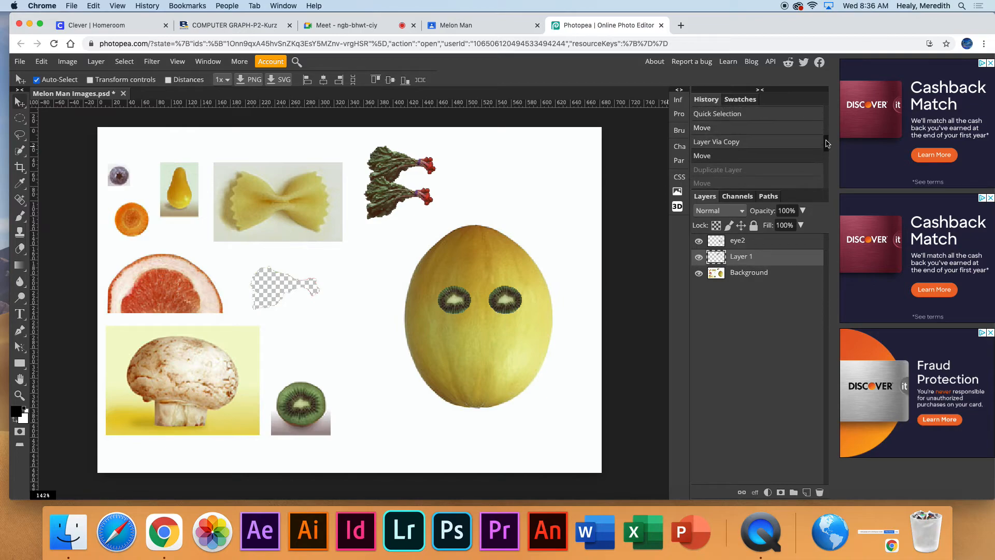
pyautogui.click(769, 121)
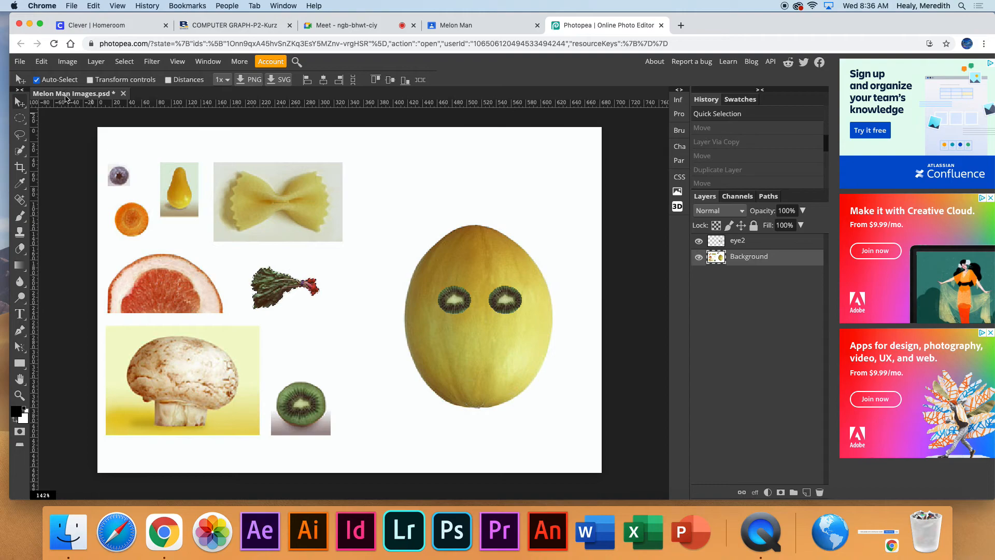
# - Save the document as a PSD and open the file options for the downloaded copy
pyautogui.click(21, 62)
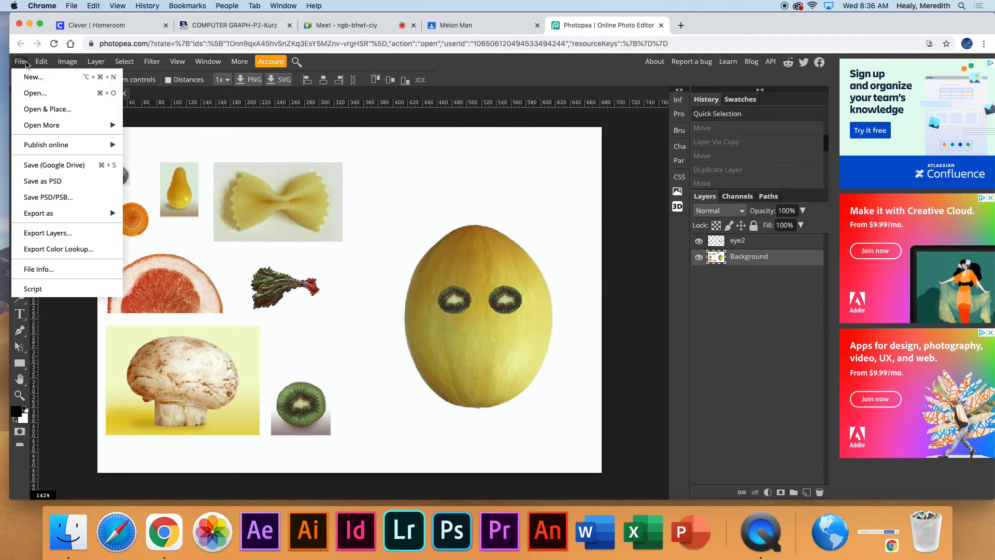
pyautogui.click(104, 182)
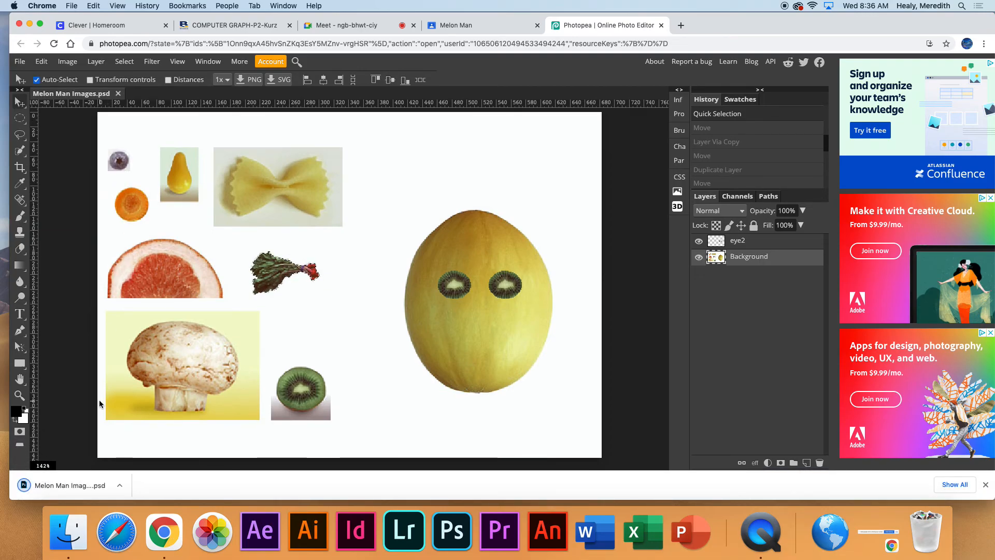
pyautogui.click(128, 485)
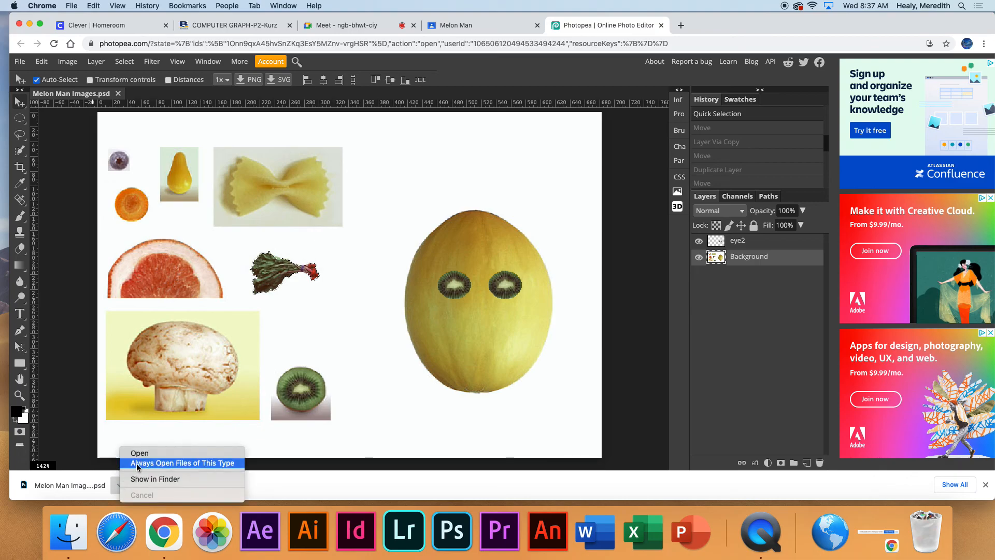